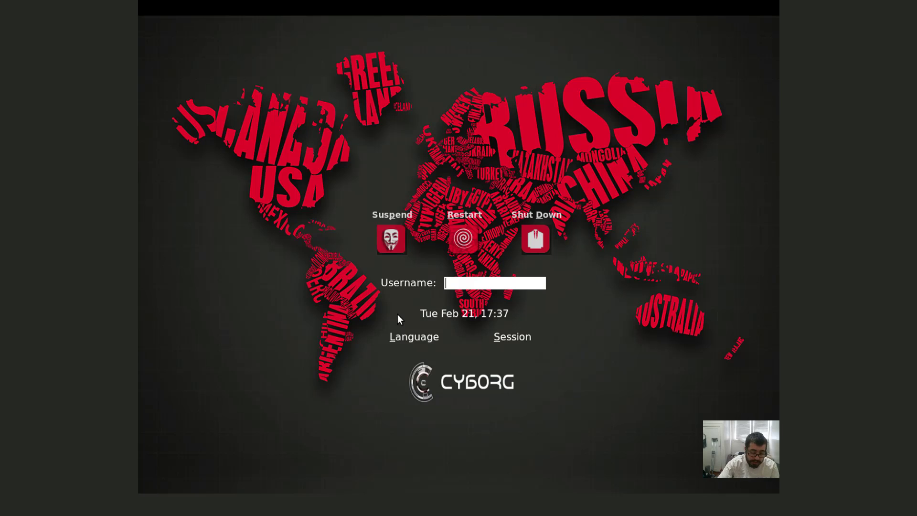
type("cybo")
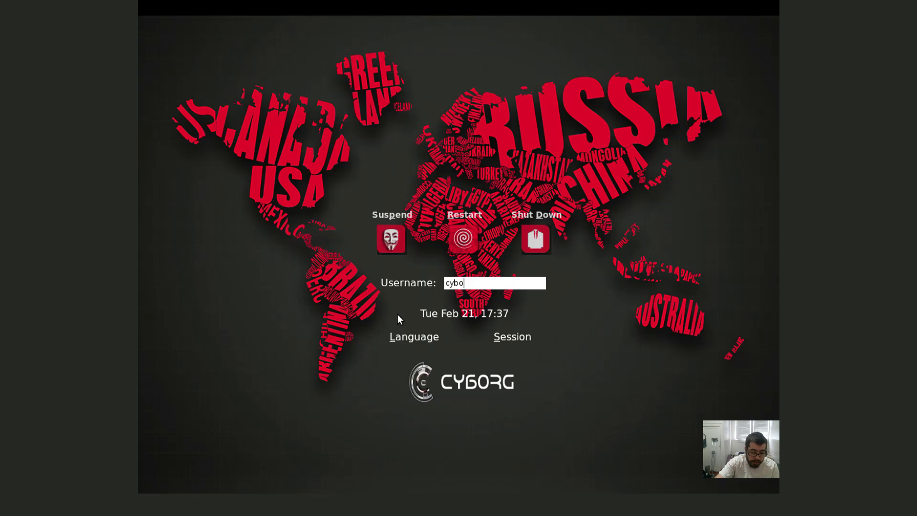
type("r")
type("g")
Confirm the username cyborg and move on to the password field
key("Return")
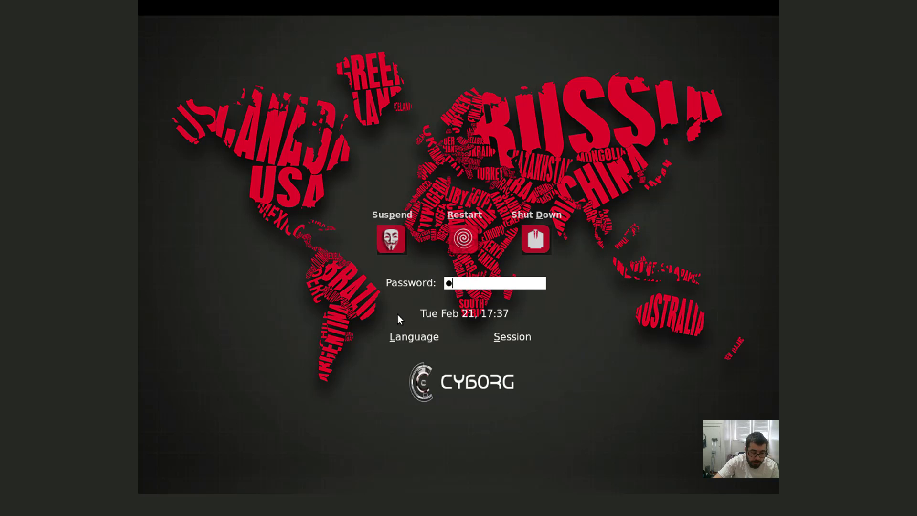
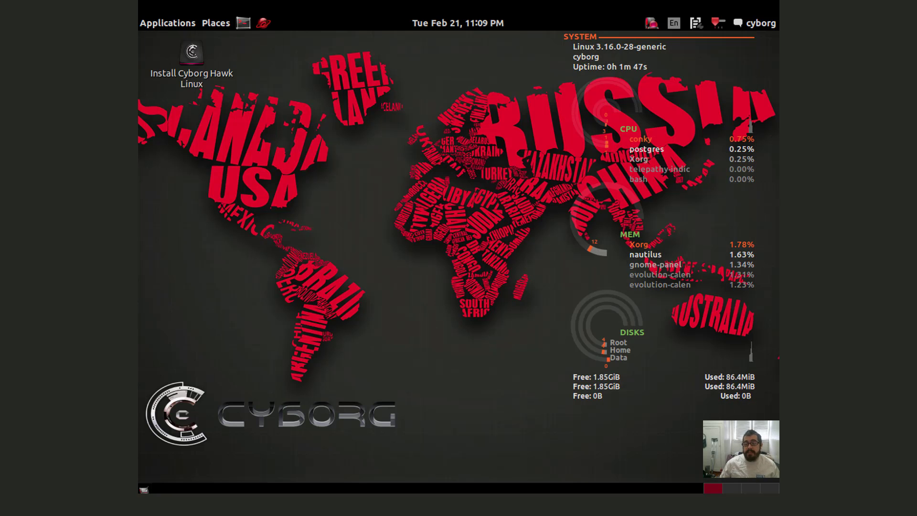
Show the cyborg user menu with availability, settings, switch user, log out and power off
left_click(757, 24)
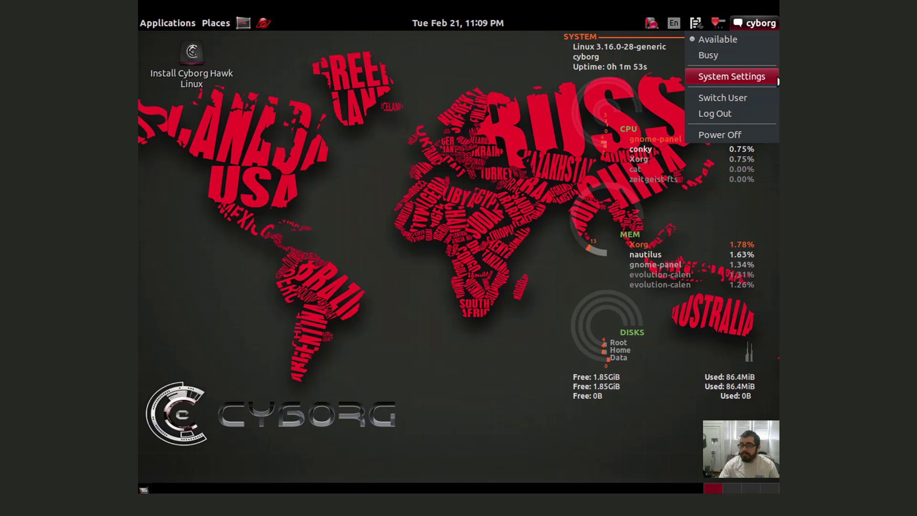
Check the sound menu, then the battery status and keyboard layout indicators
left_click(715, 22)
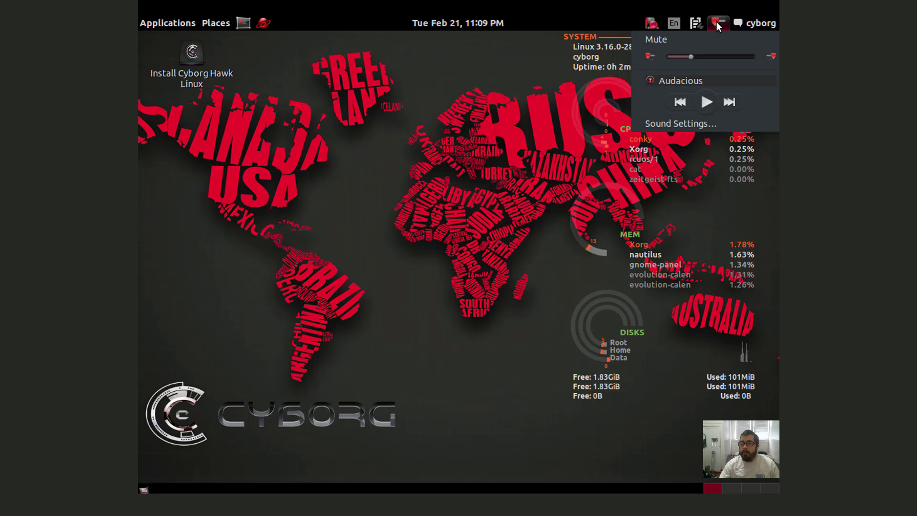
left_click(717, 21)
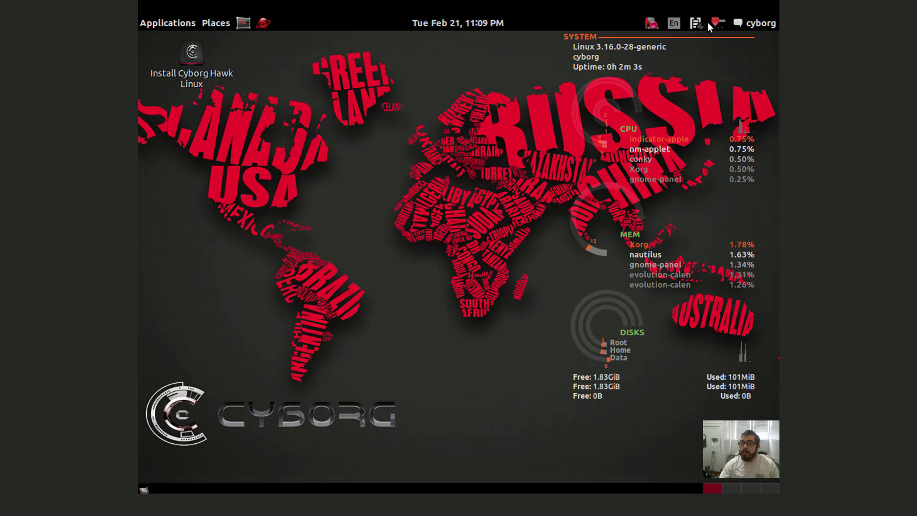
left_click(695, 23)
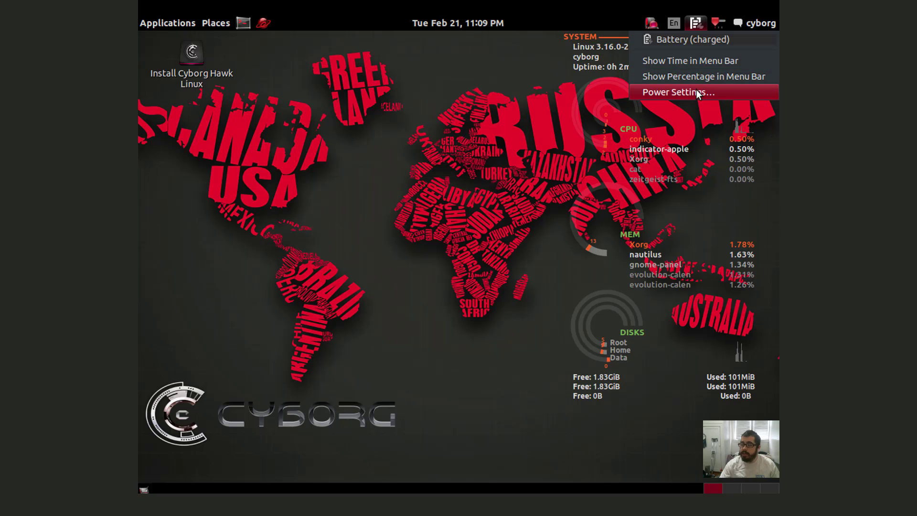
left_click(679, 26)
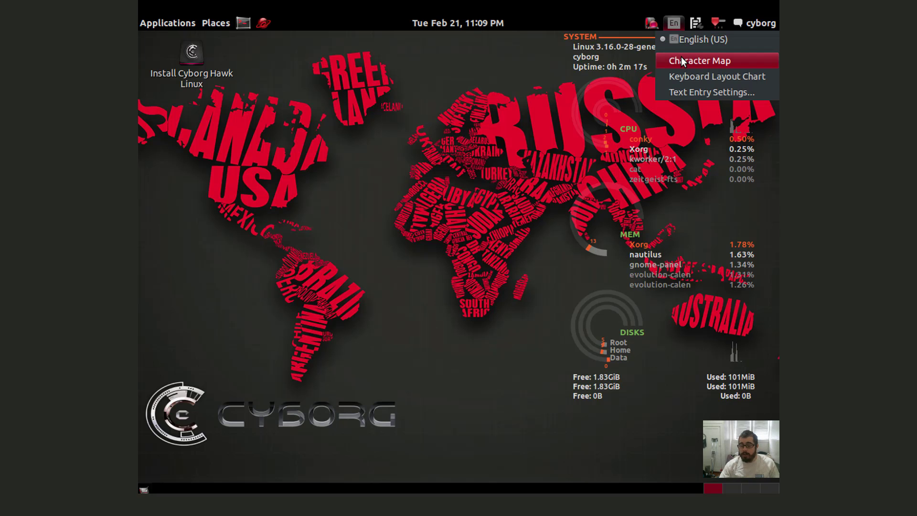
Close the network menu and show the February 2017 calendar from the panel clock
left_click(649, 24)
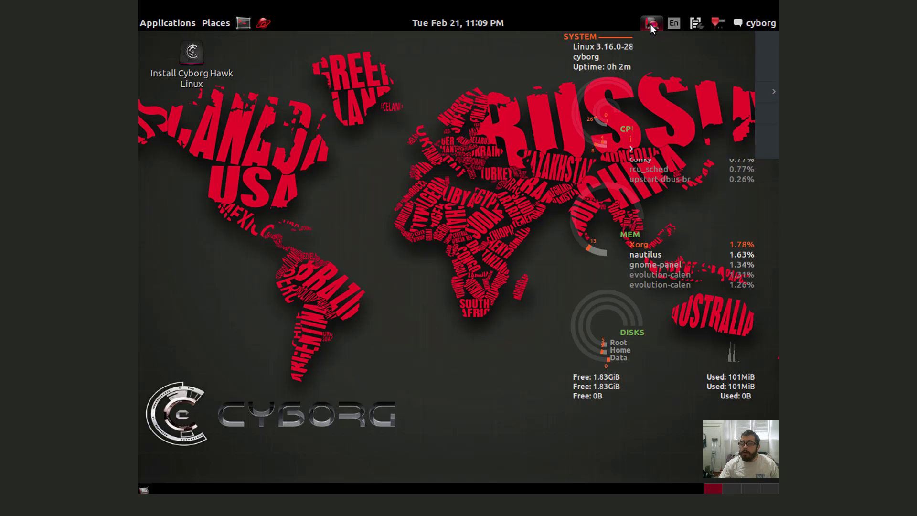
left_click(471, 26)
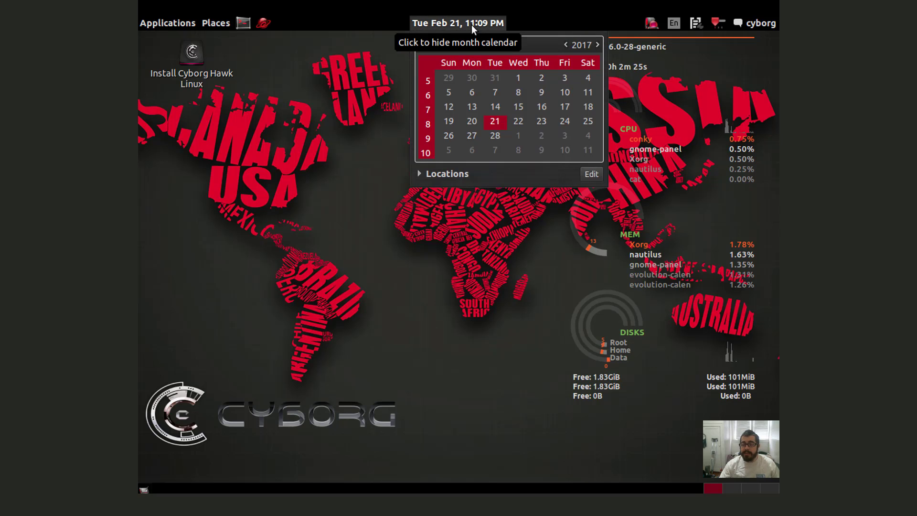
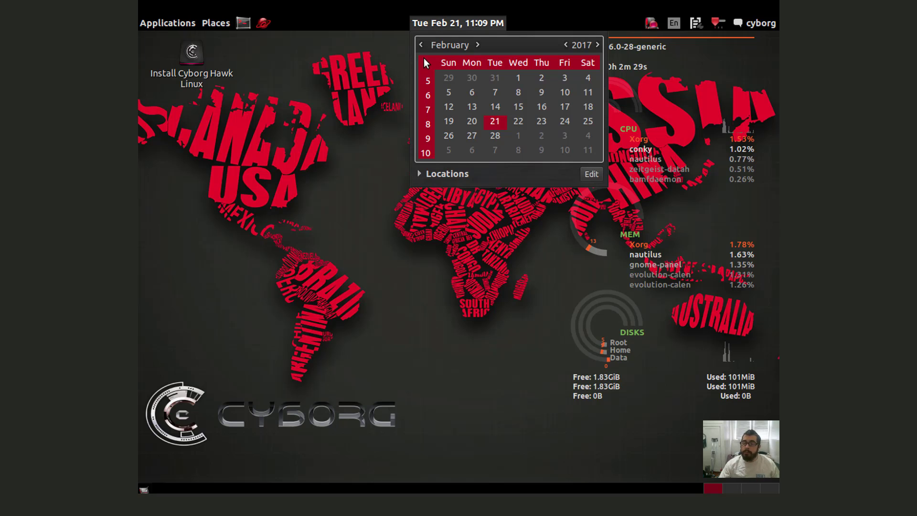
Close the calendar popup from the panel clock
left_click(441, 26)
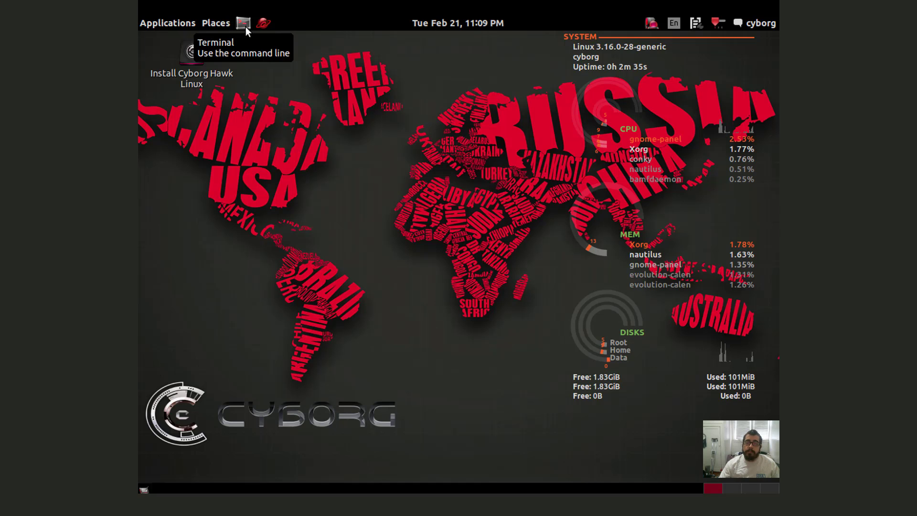
Browse the Places menu, close it, and open the Applications menu to Accessories
left_click(223, 24)
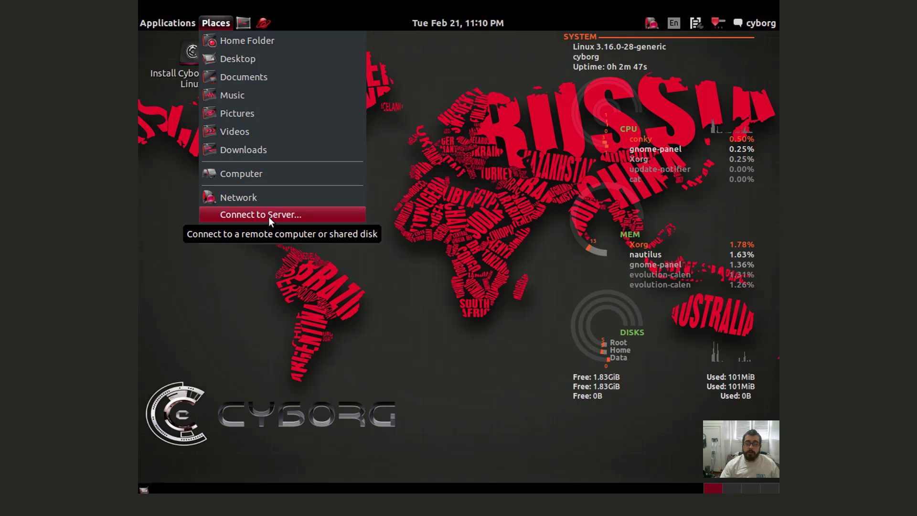
left_click(158, 65)
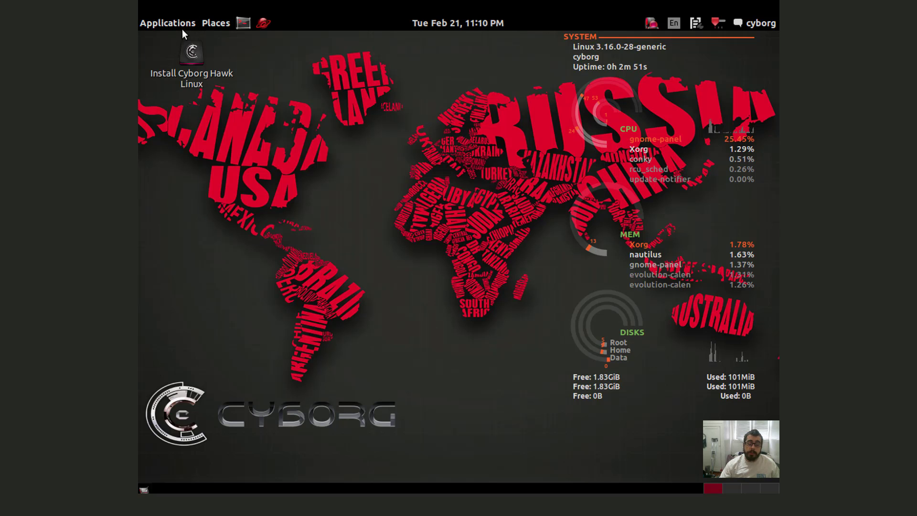
left_click(187, 22)
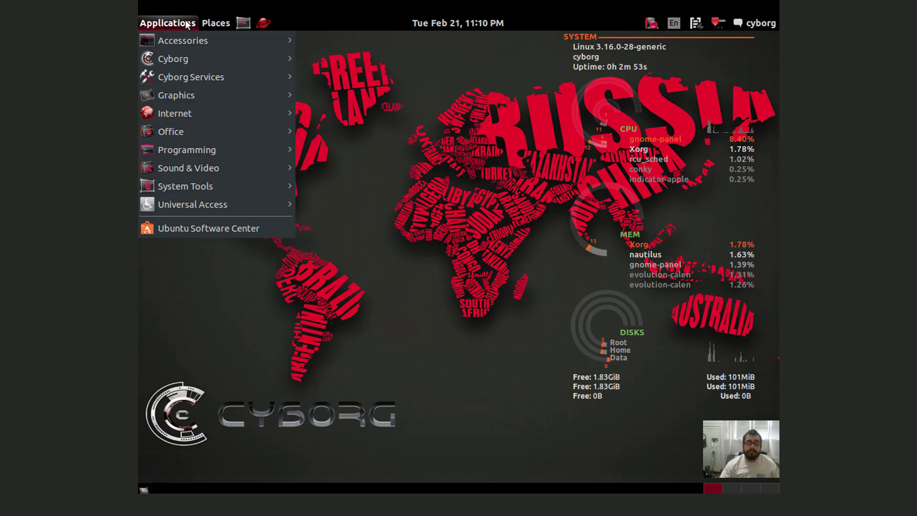
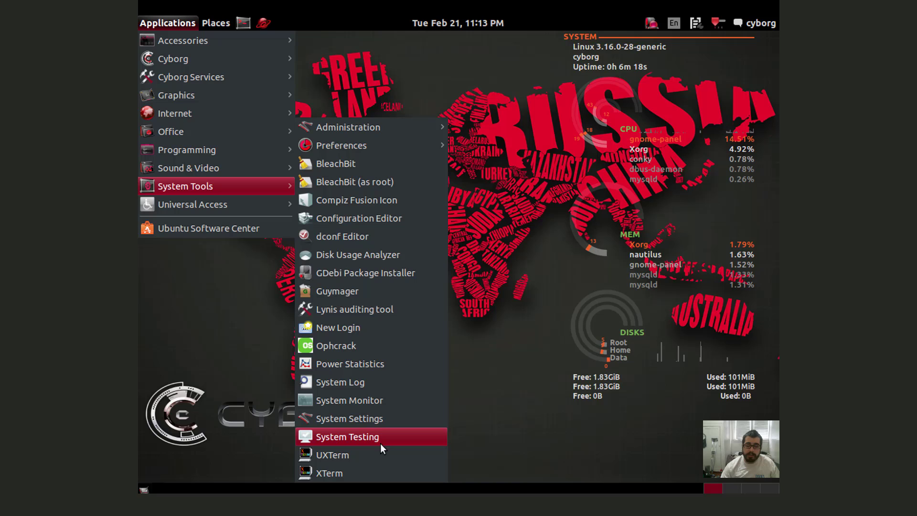
Launch System Monitor from the Applications > System Tools menu
left_click(371, 406)
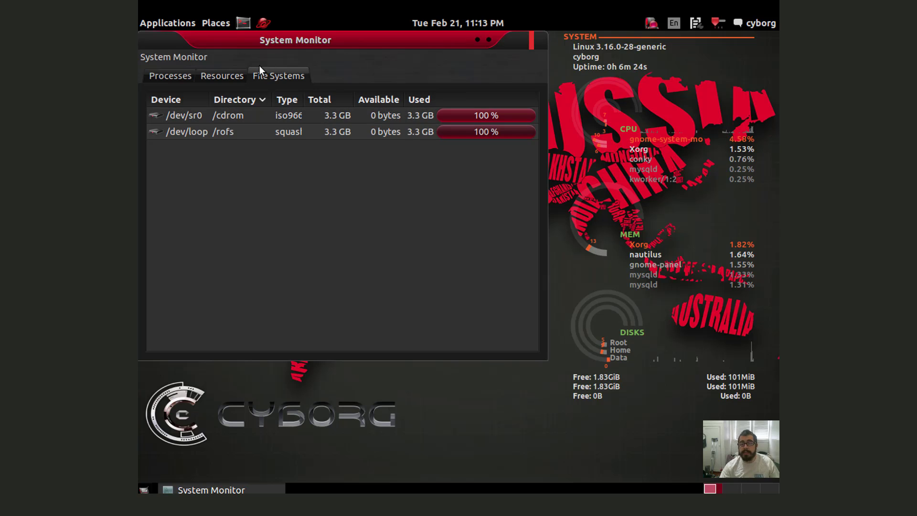
View the Resources history graphs, move the window lower right, then close System Monitor
left_click(224, 80)
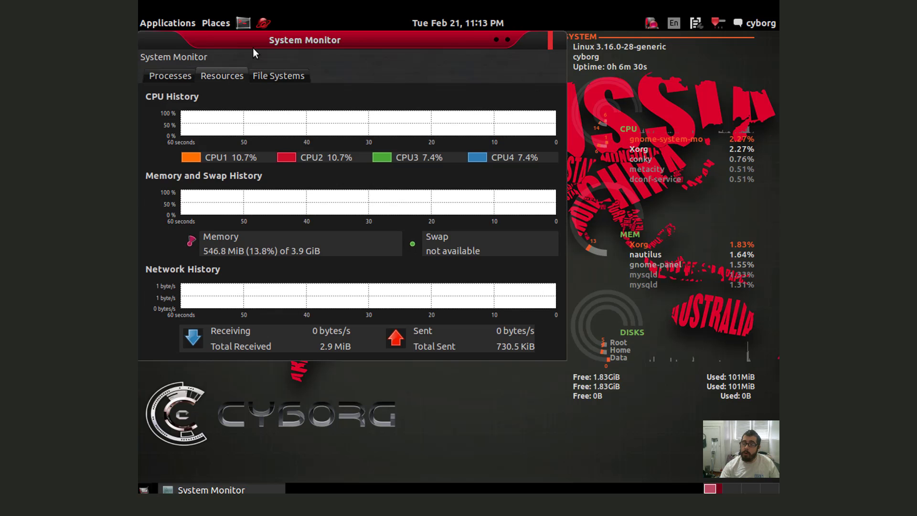
left_click_drag(261, 38, 279, 93)
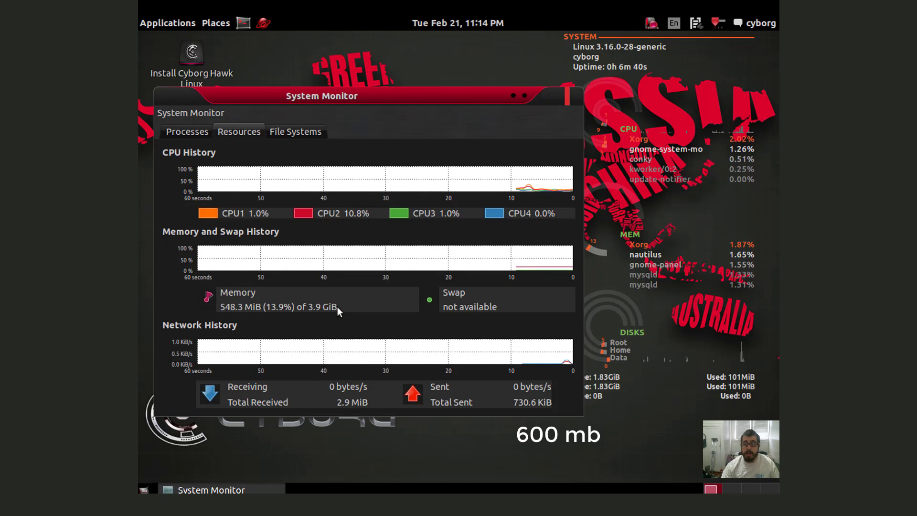
left_click(569, 99)
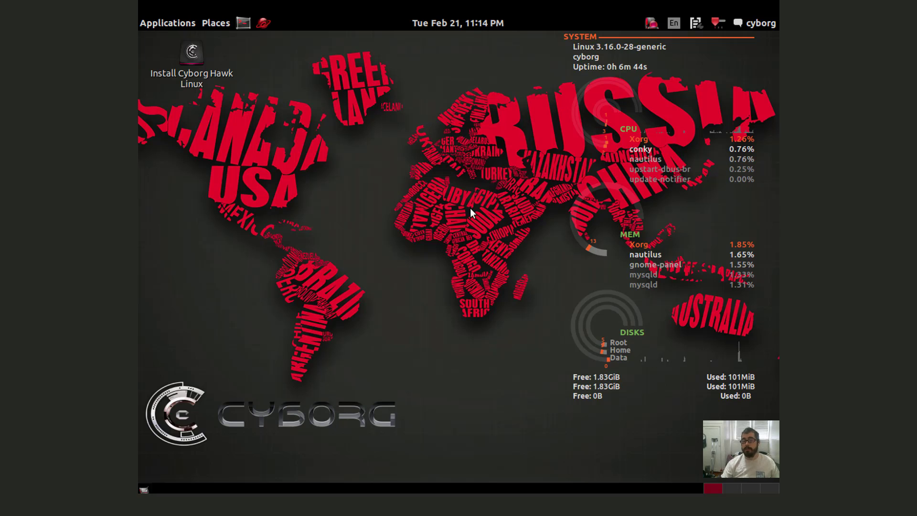